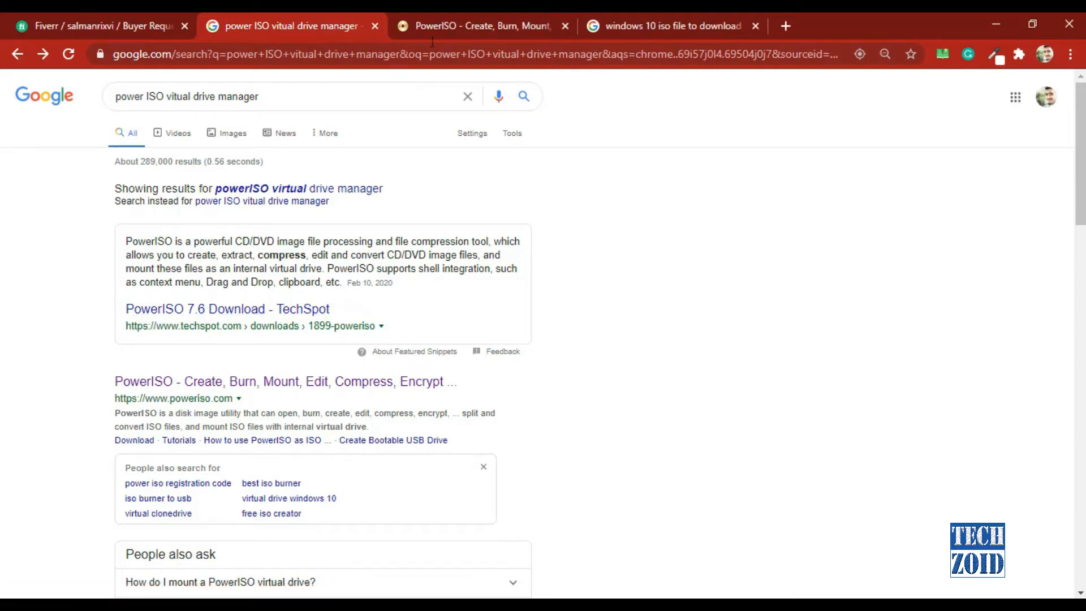
Show the PowerISO website, find and launch the installed PowerISO program, and continue with the unregistered version
click(443, 32)
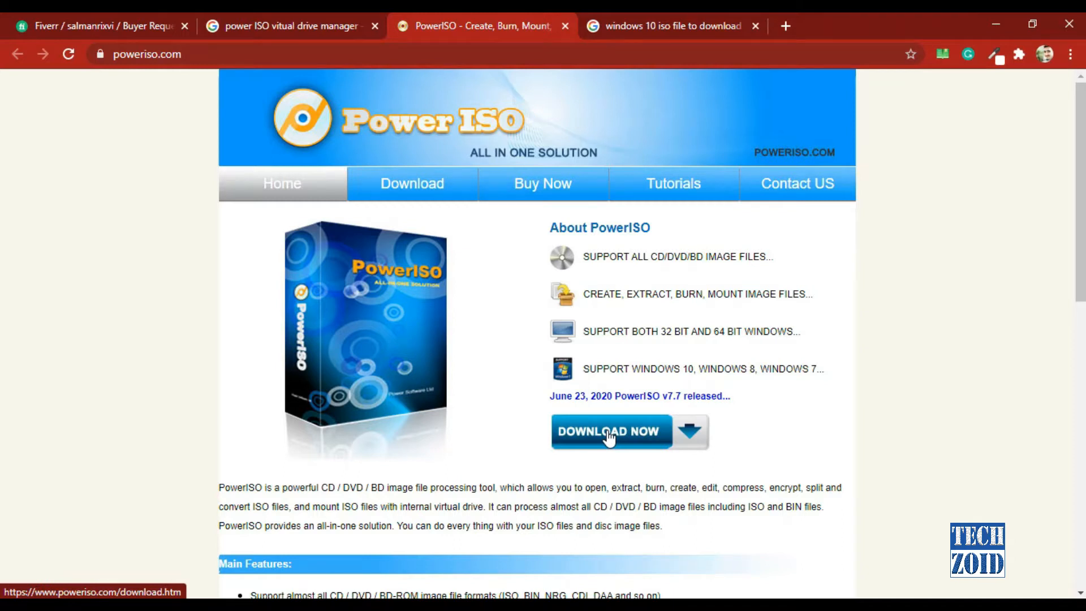
key(super)
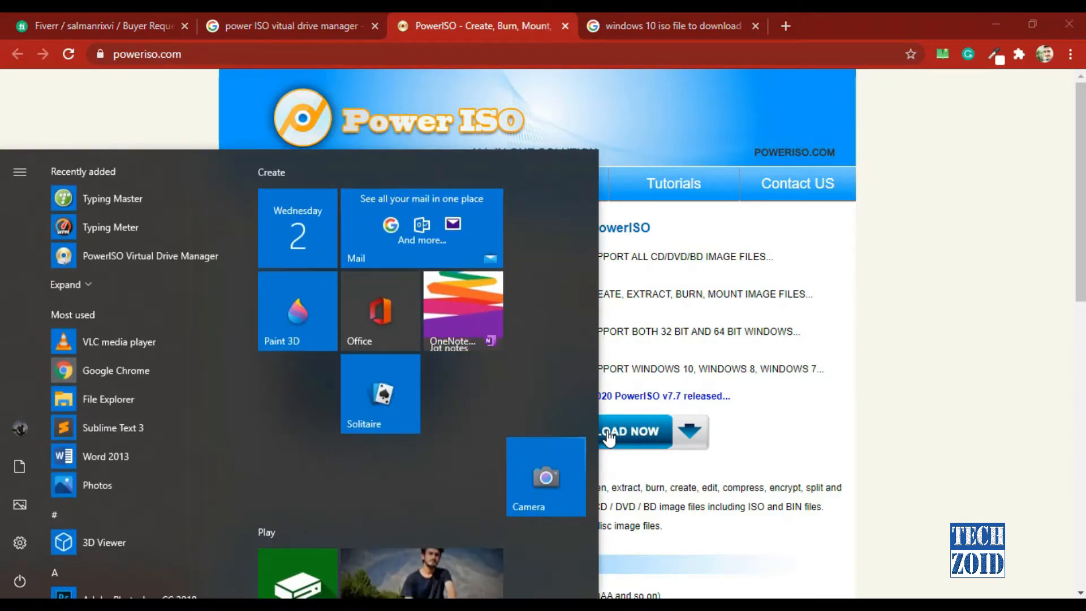
text(i)
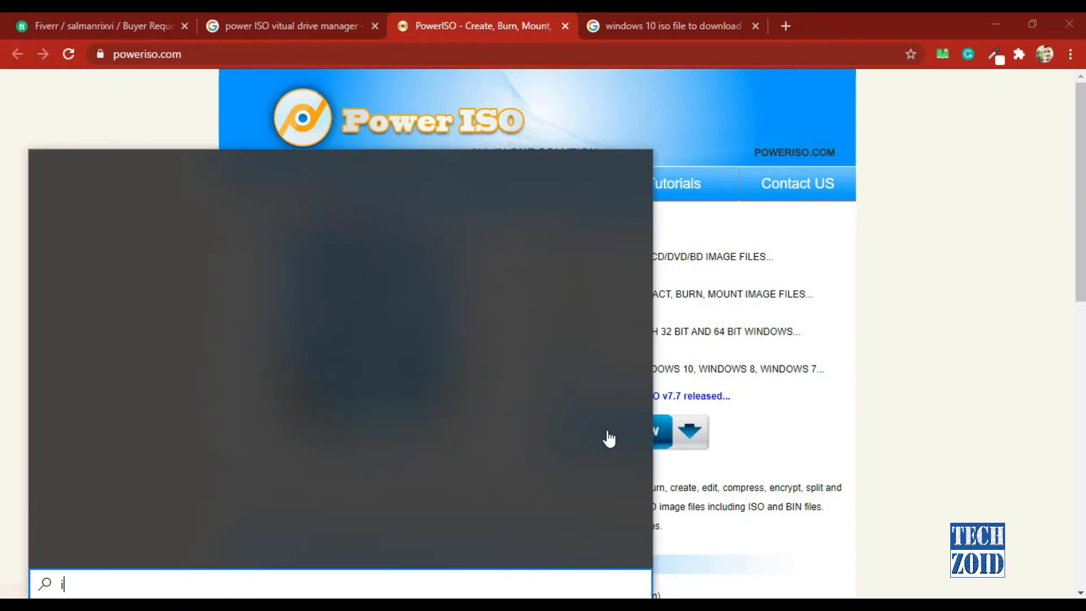
key(BackSpace)
text(power)
key(Down)
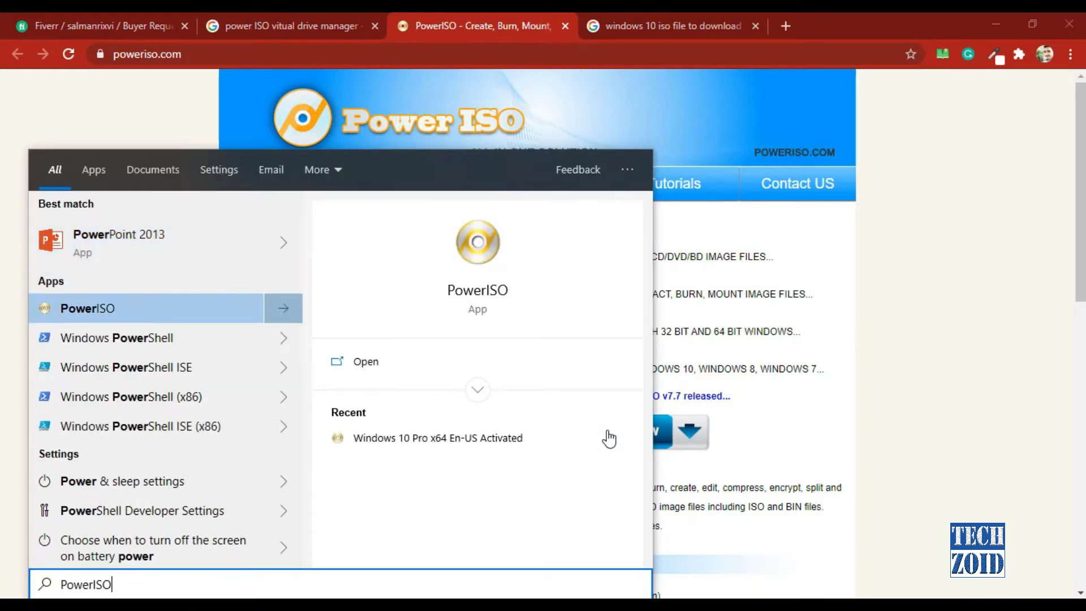
key(Return)
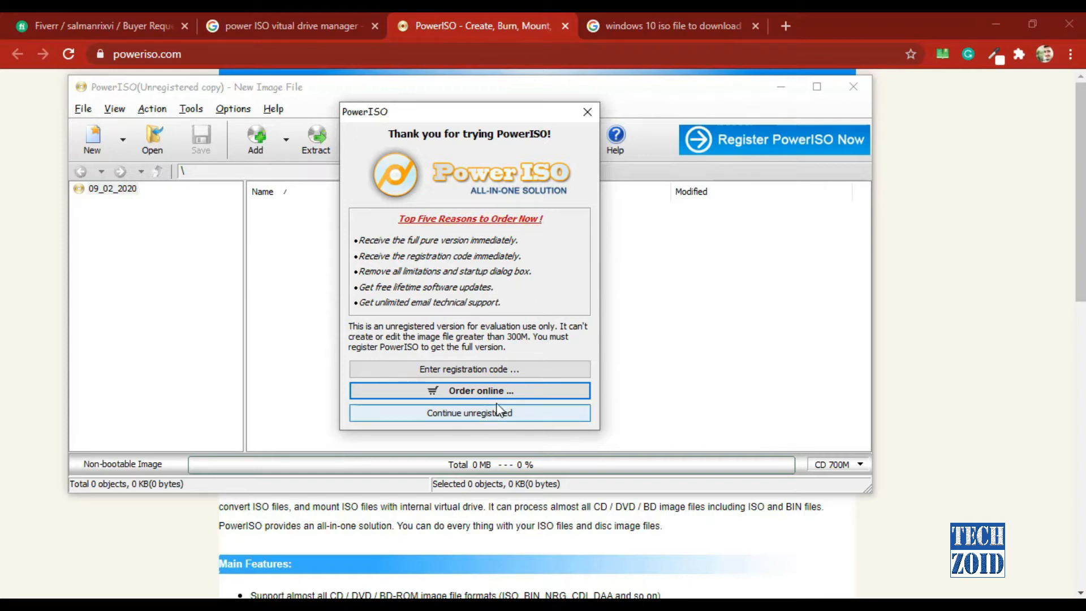
click(467, 416)
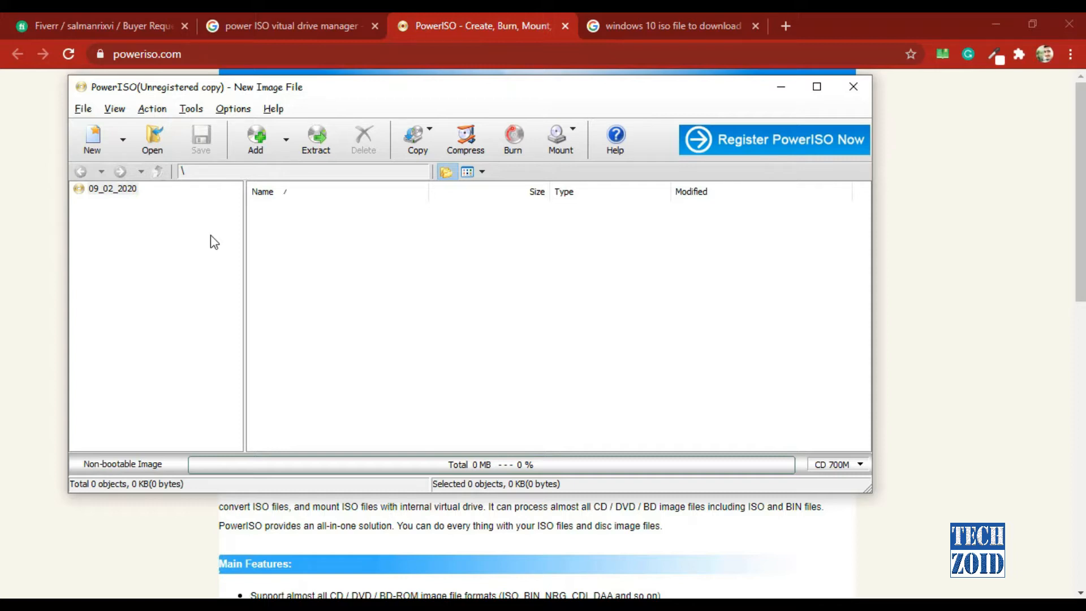
Dismiss the PowerISO online upgrade prompt
click(148, 112)
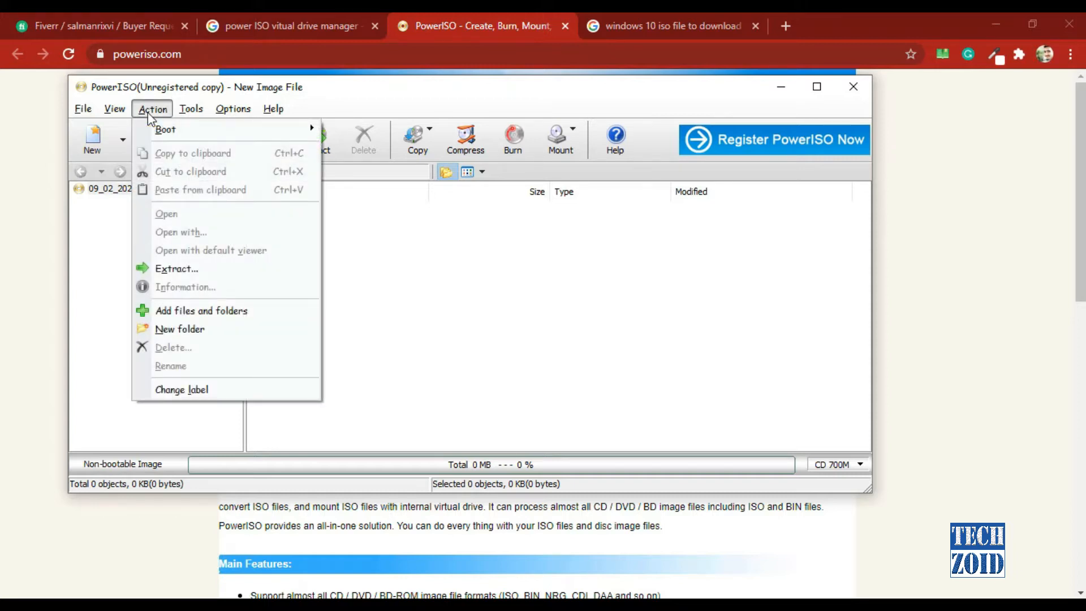
mouse_move(199, 113)
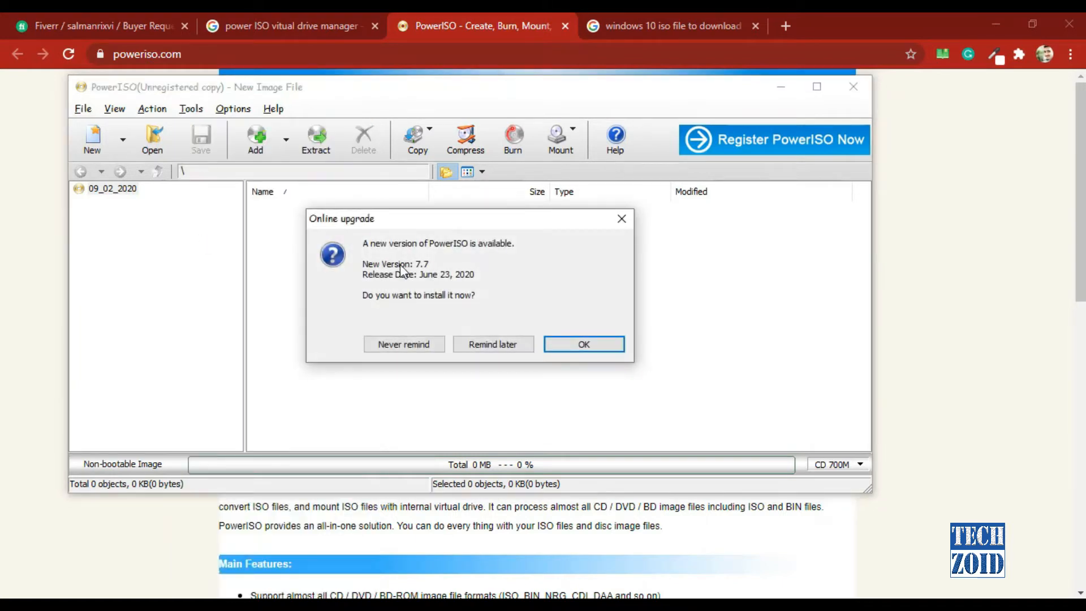
click(574, 346)
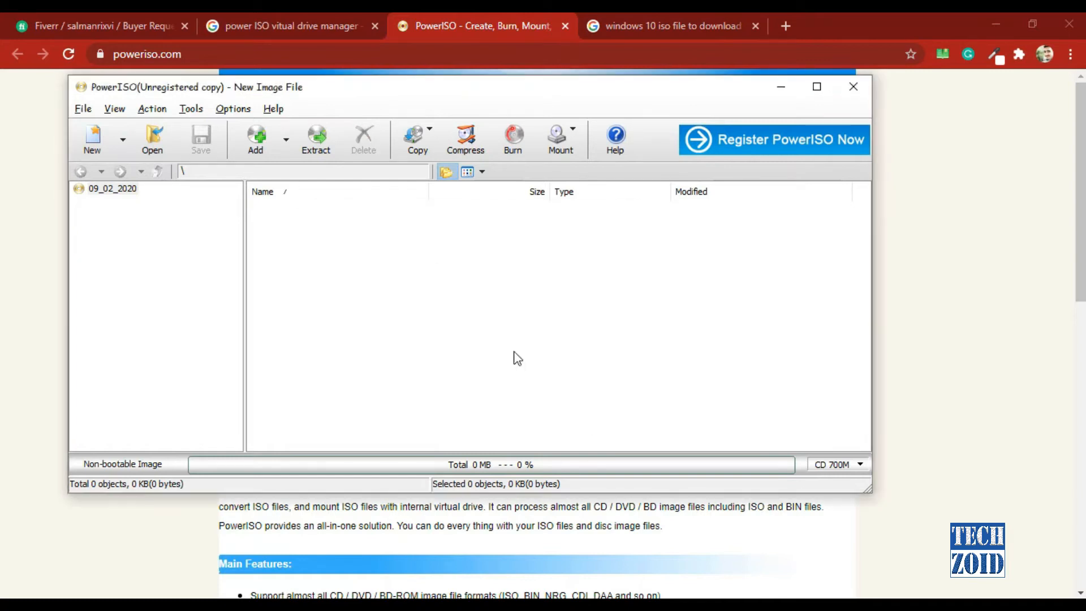
click(190, 110)
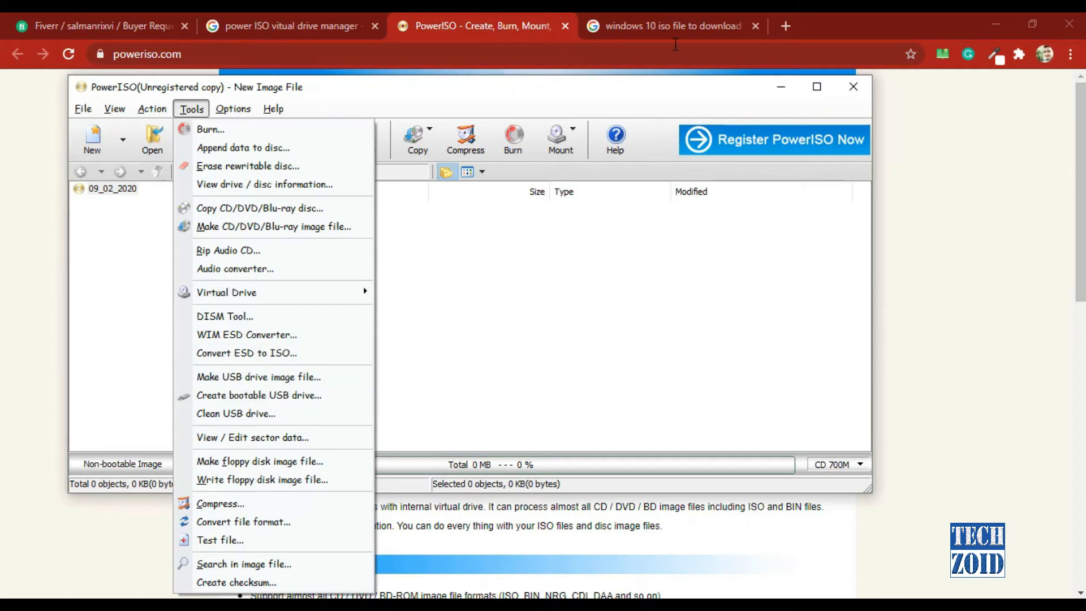
Review the Chrome search results for downloading a Windows 10 ISO file, and return to PowerISO
click(667, 26)
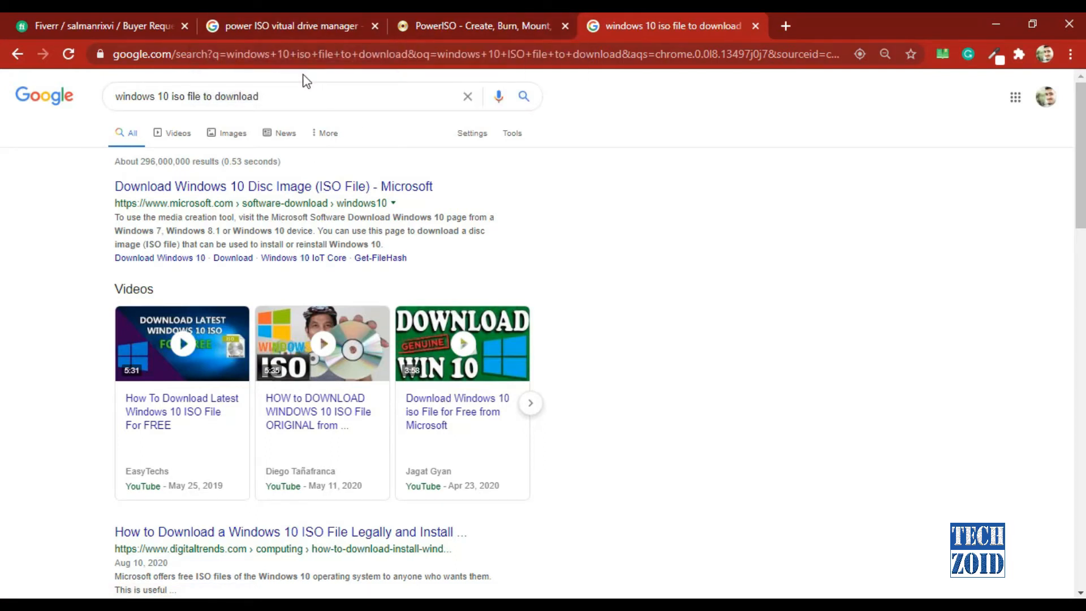
key(alt+Tab)
key(alt+Tab)
key(alt+Tab)
key(alt+Tab)
key(alt+Tab)
key(alt+Tab)
key(alt+Tab)
key(alt+Tab)
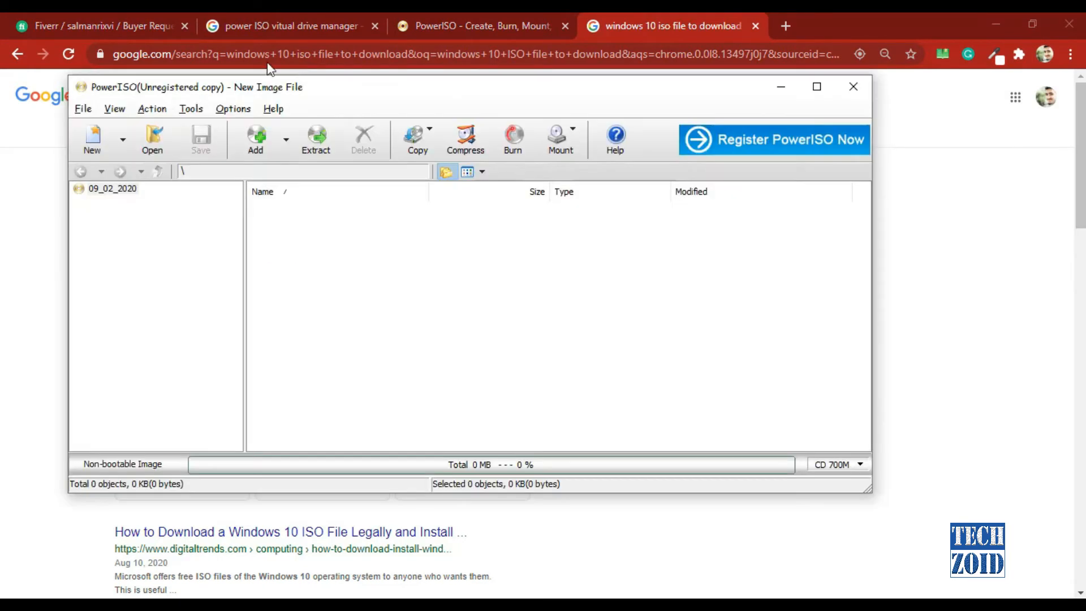
Start the Create bootable USB drive tool, allowing PowerISO to run as administrator and continuing unregistered
click(192, 108)
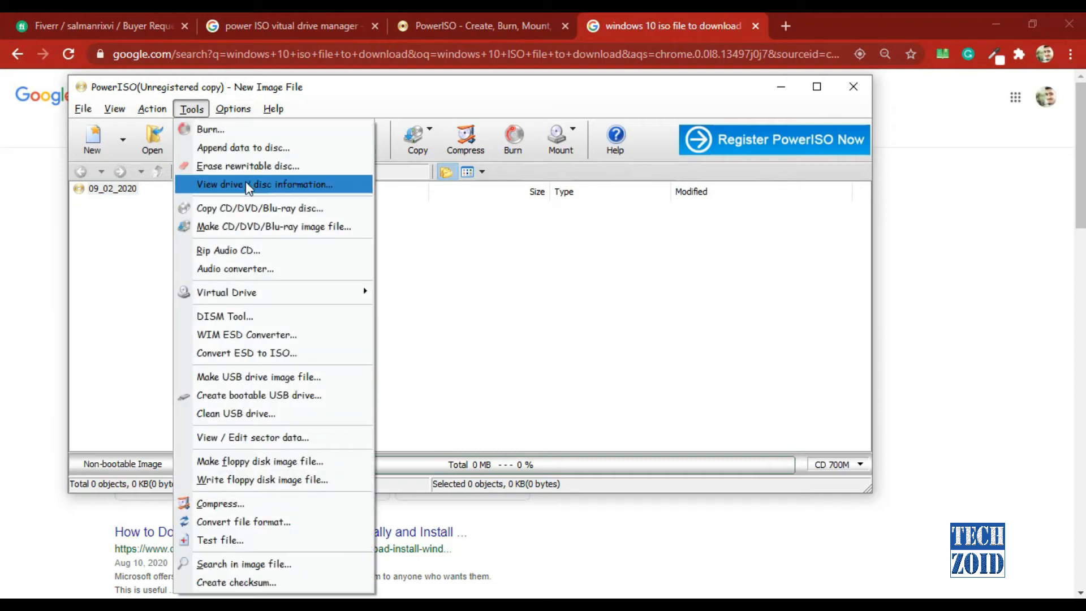
click(220, 397)
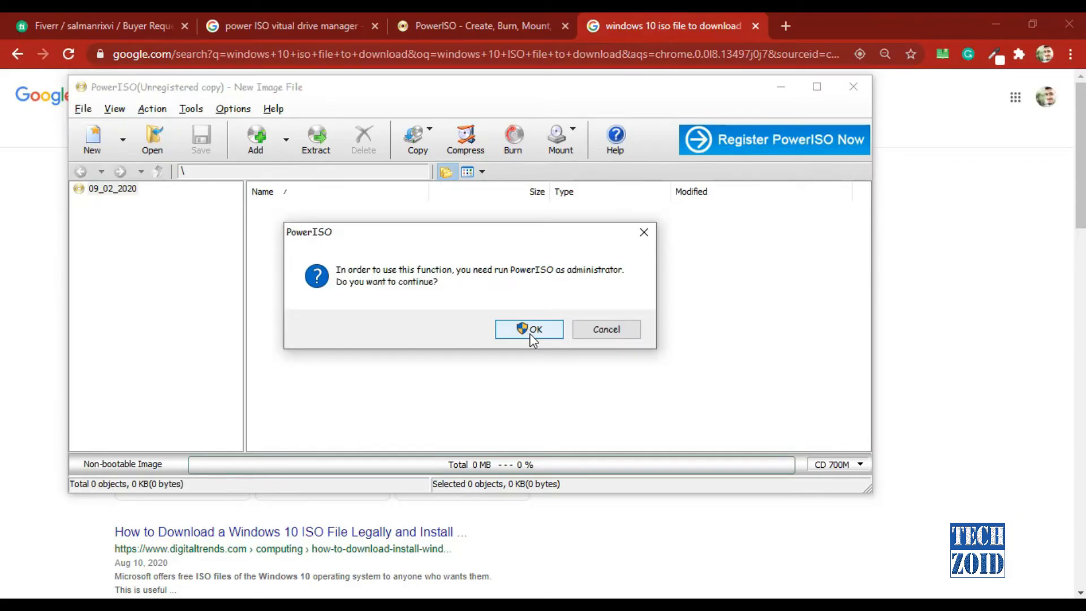
click(530, 335)
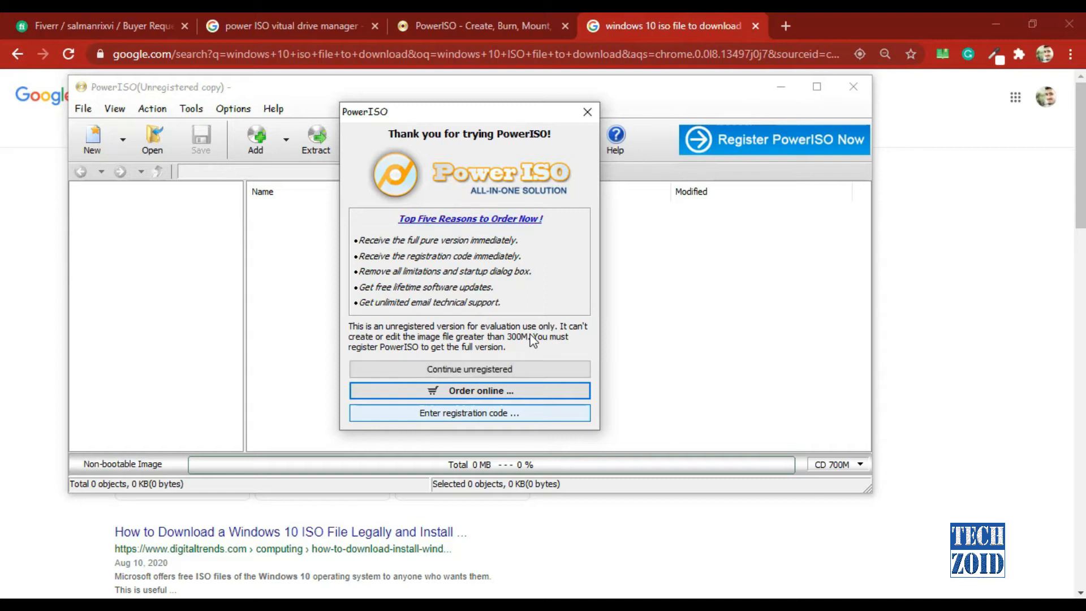
click(468, 368)
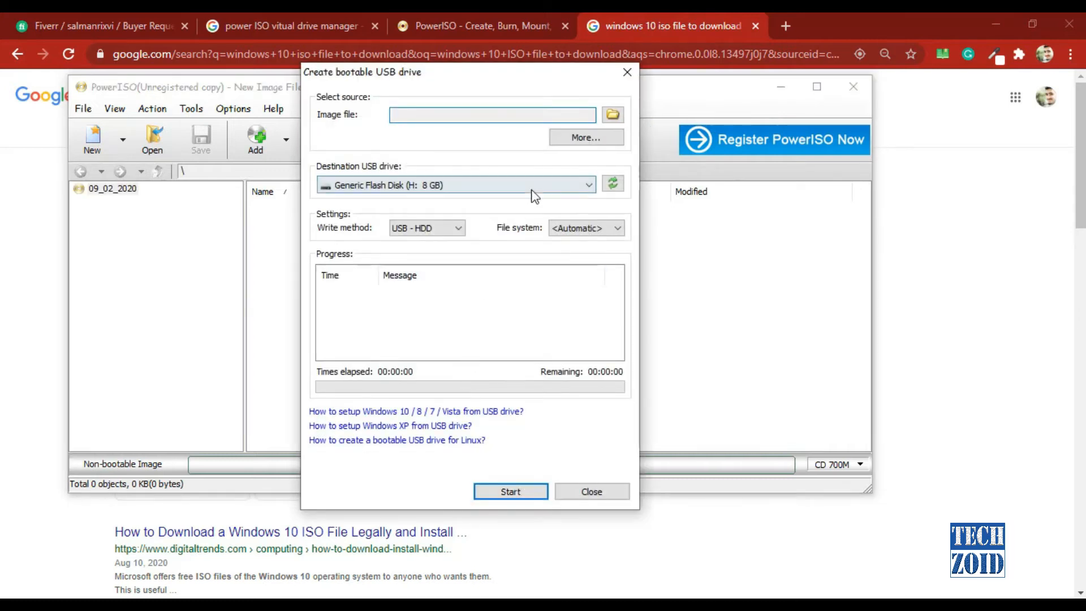
Load the Windows 10 Pro x64 En-US Activated image from the OS folder as the source image file
click(612, 116)
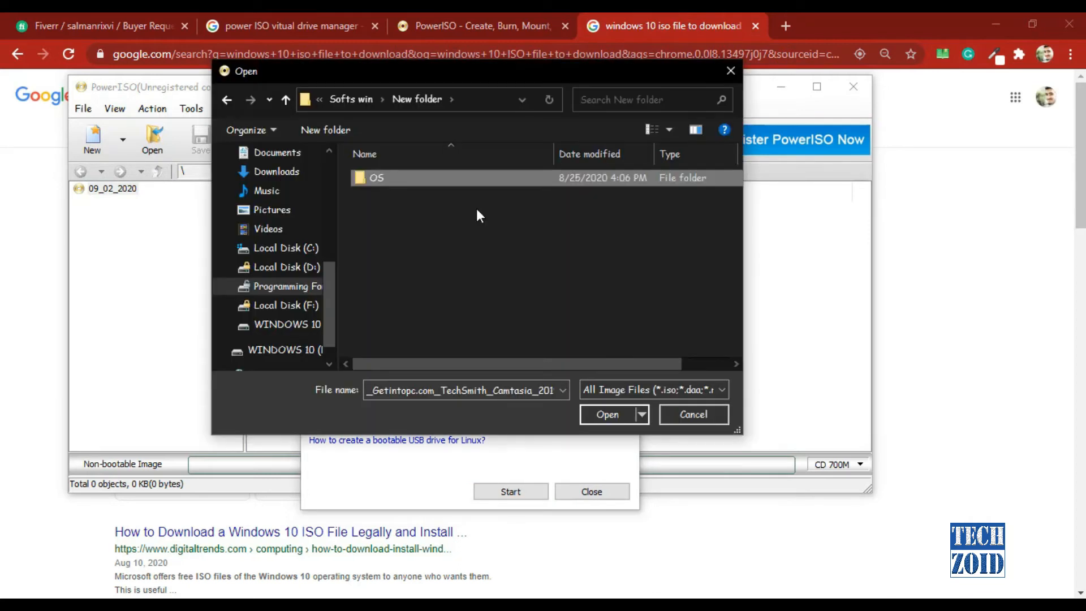
key(Return)
click(492, 183)
click(492, 182)
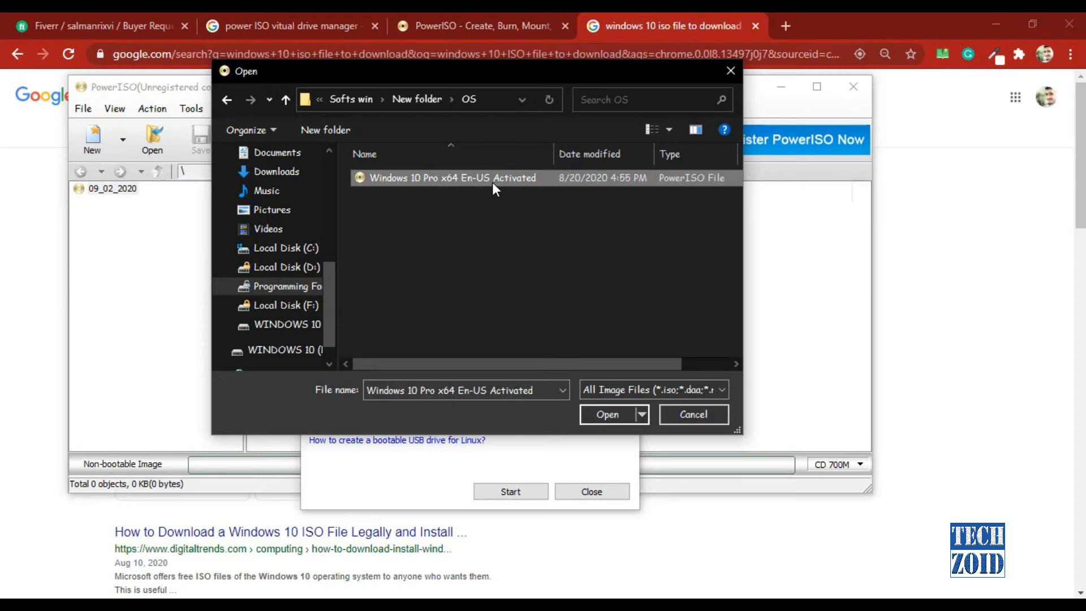
click(610, 177)
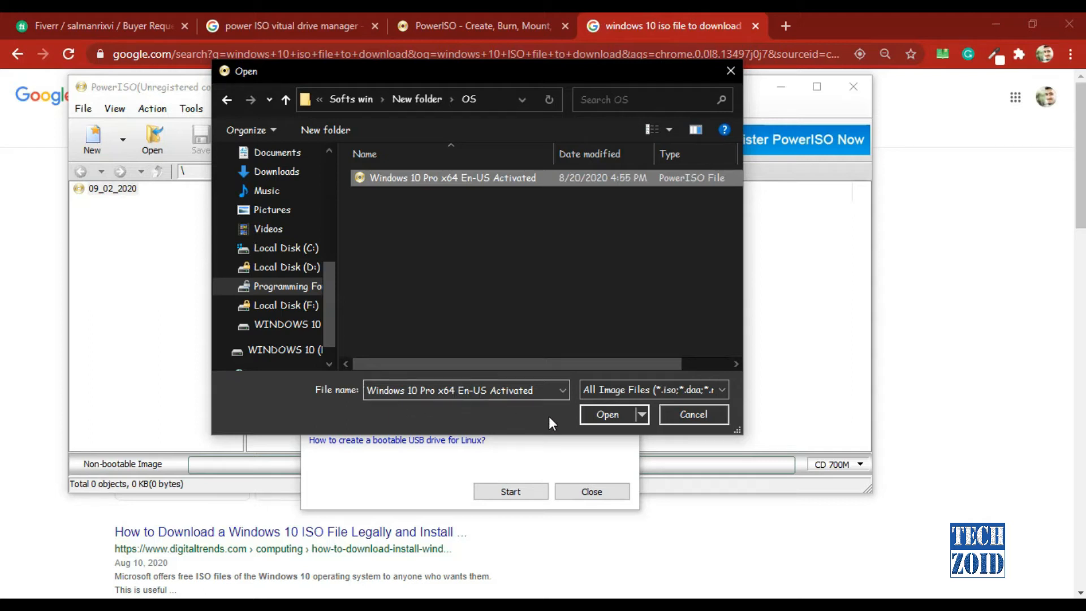
click(607, 415)
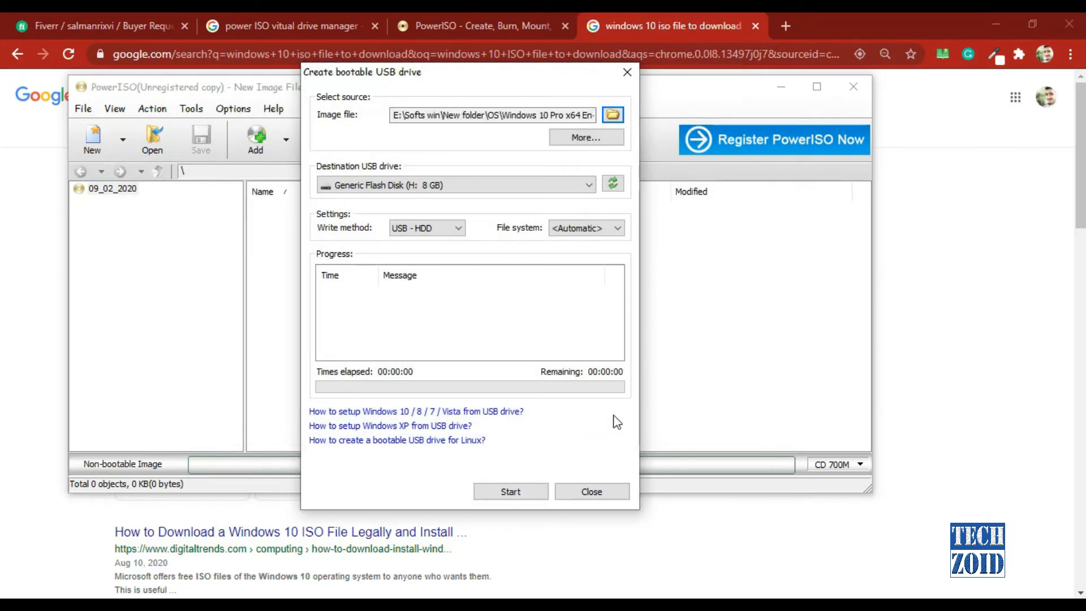
Choose Generic Flash Disk (H: 8 GB) as the destination, keeping the USB-HDD write method and Automatic file system
click(589, 186)
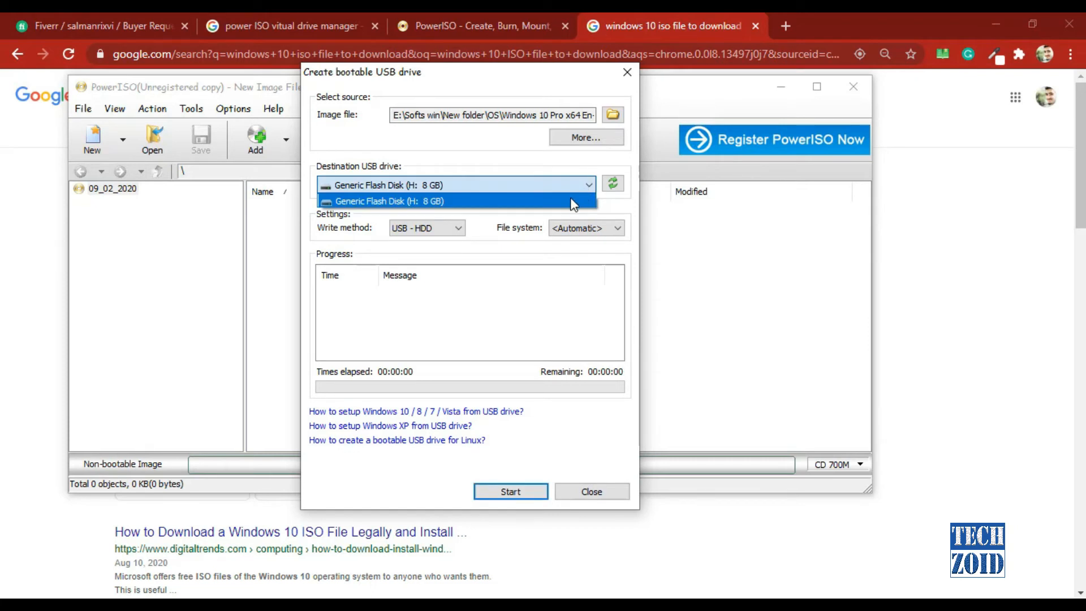
click(571, 199)
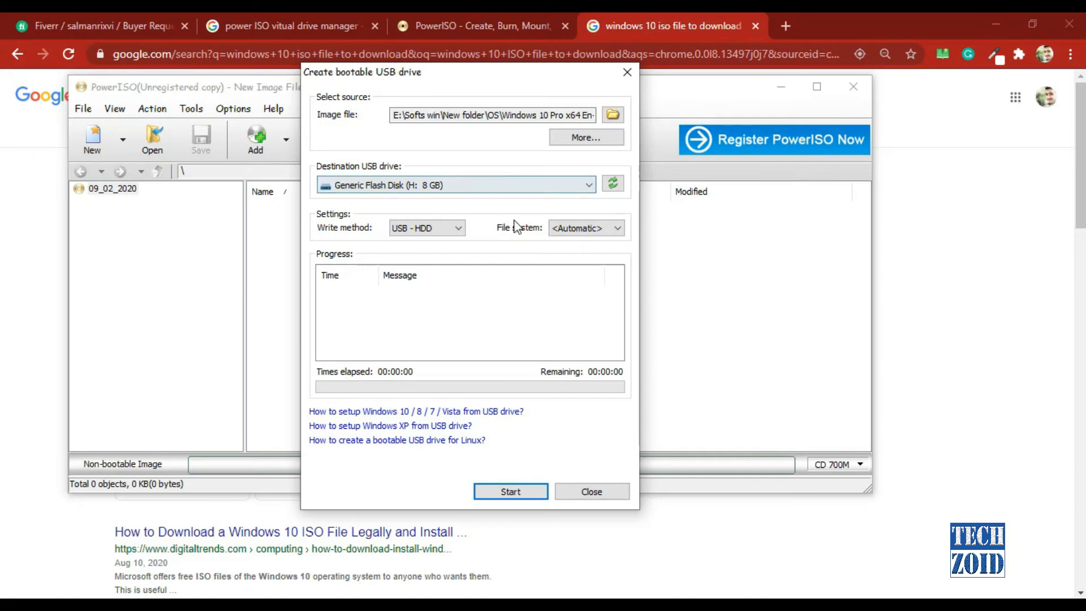
click(441, 235)
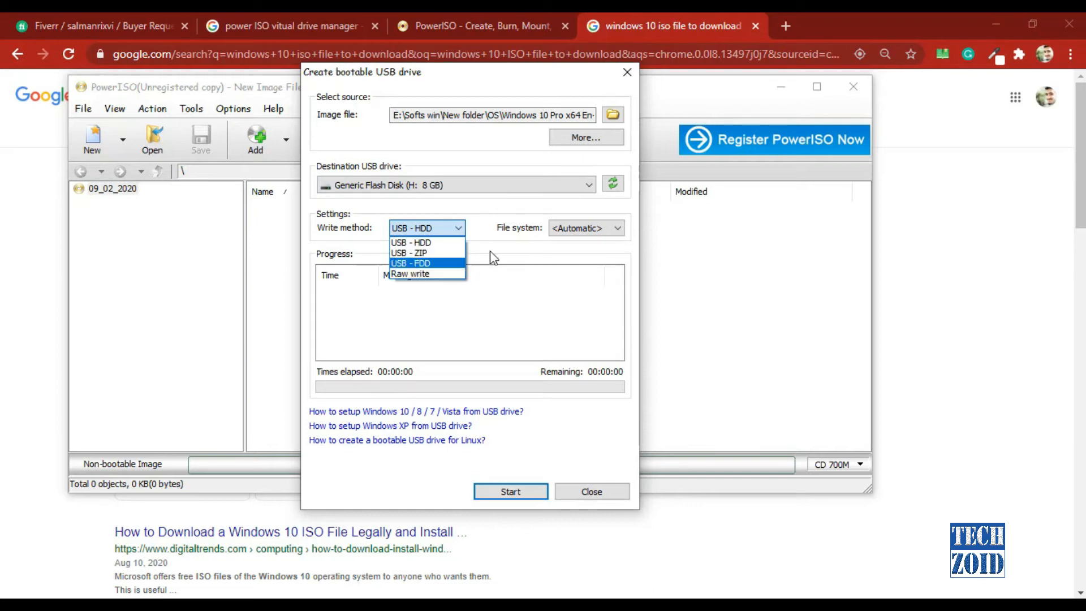
click(583, 235)
click(583, 228)
click(583, 228)
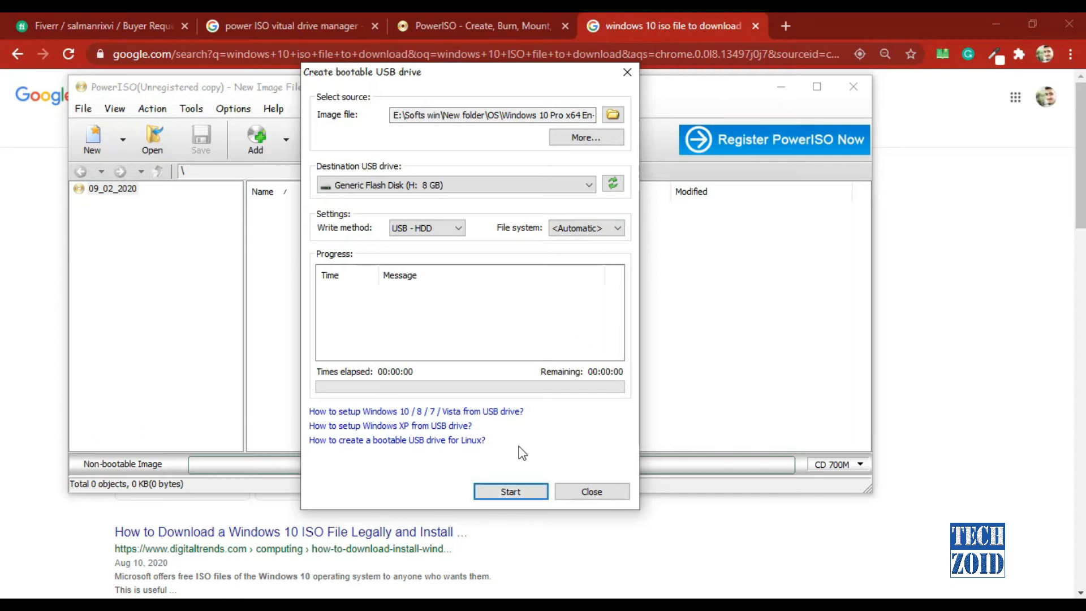
Write the image to the USB drive, accepting that all its data is overwritten, and close the bootable drive dialog
click(510, 492)
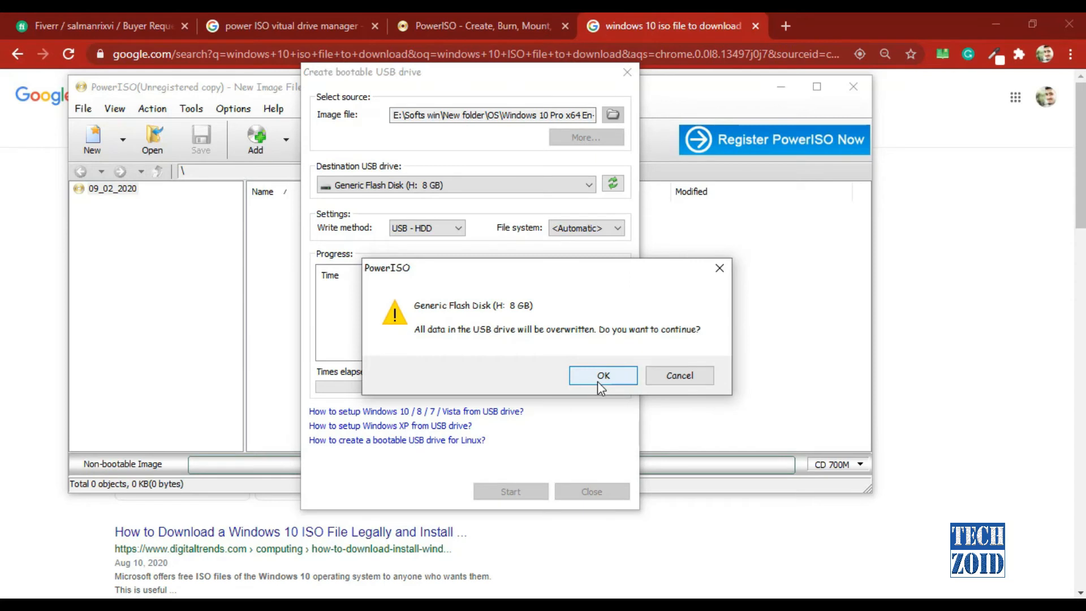
click(598, 376)
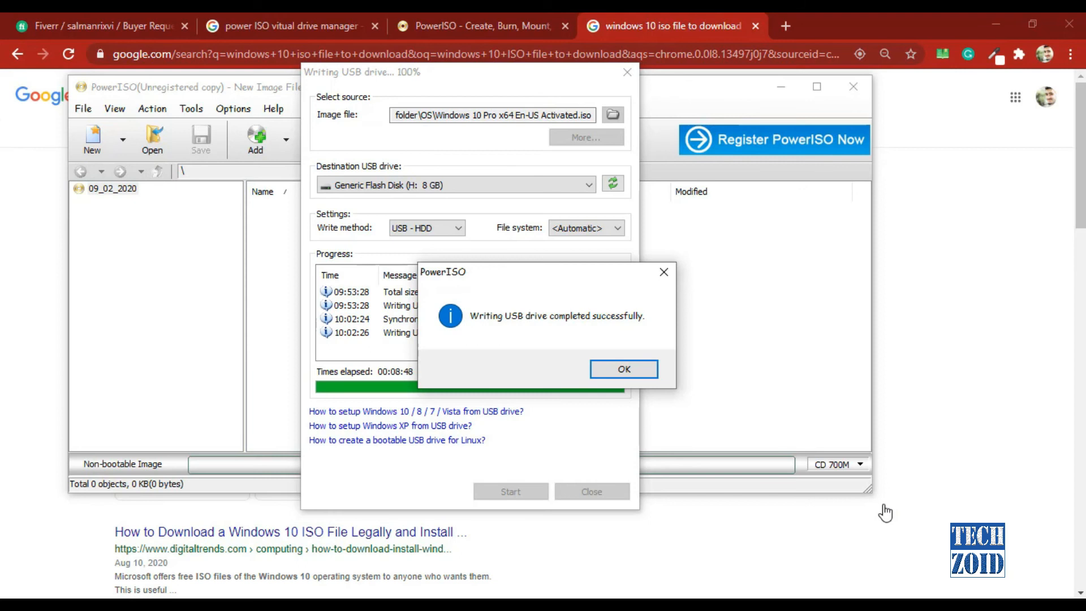
key(Return)
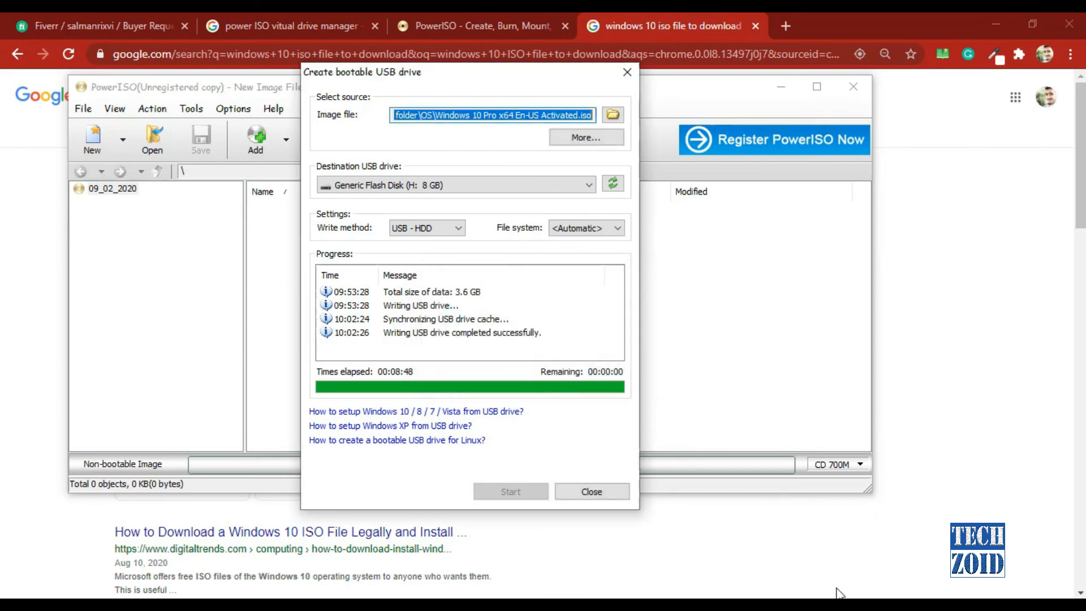
click(618, 494)
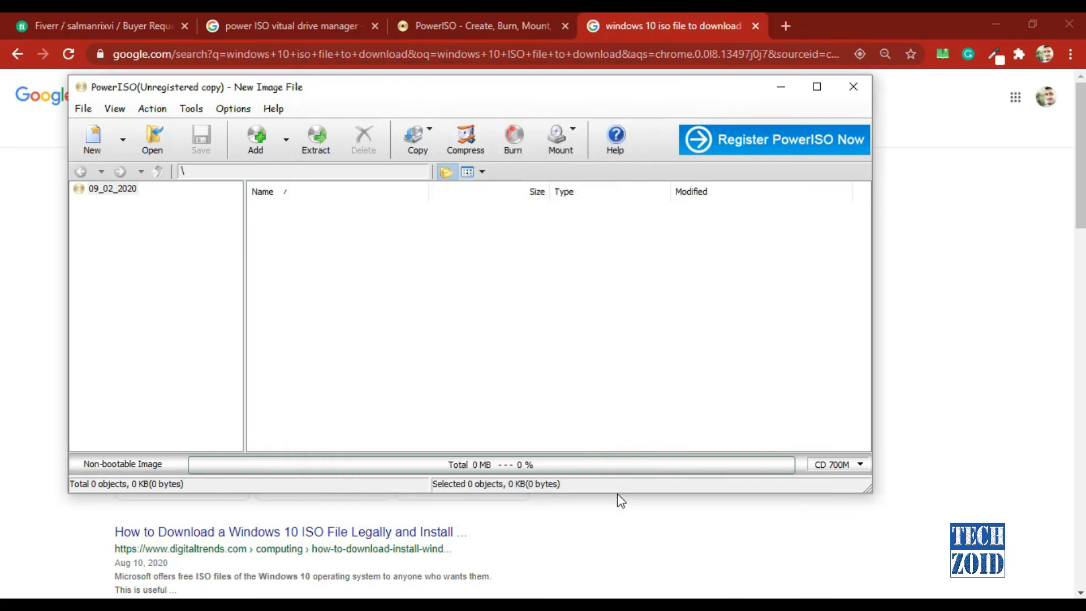
Check the WINDOWS 10 (H:) drive under This PC in File Explorer, and minimize the File Explorer and PowerISO windows
key(alt+Tab)
key(alt+Tab)
key(alt+Tab)
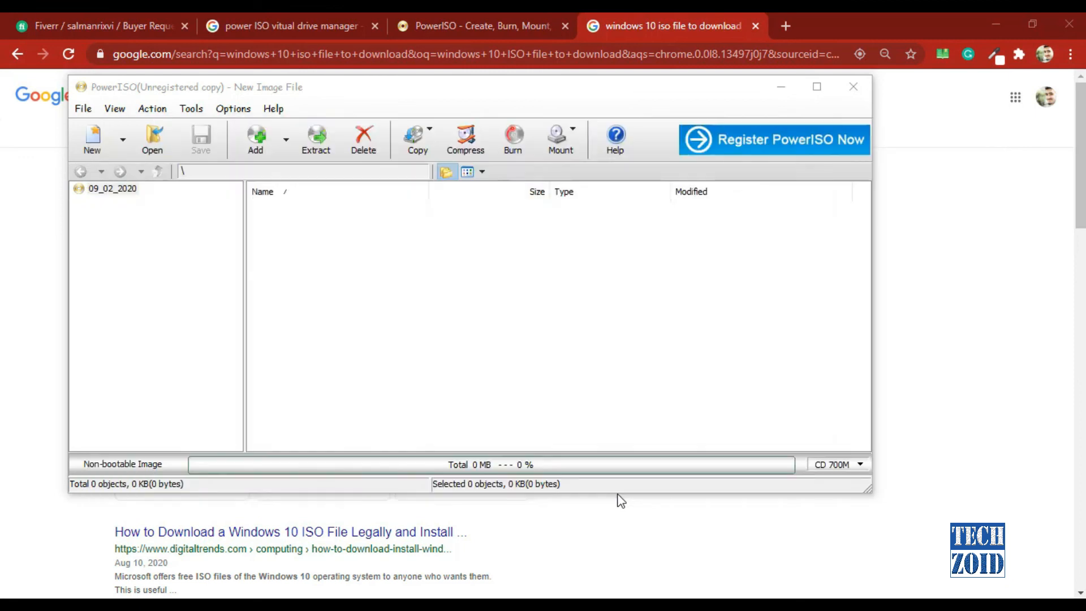
click(306, 378)
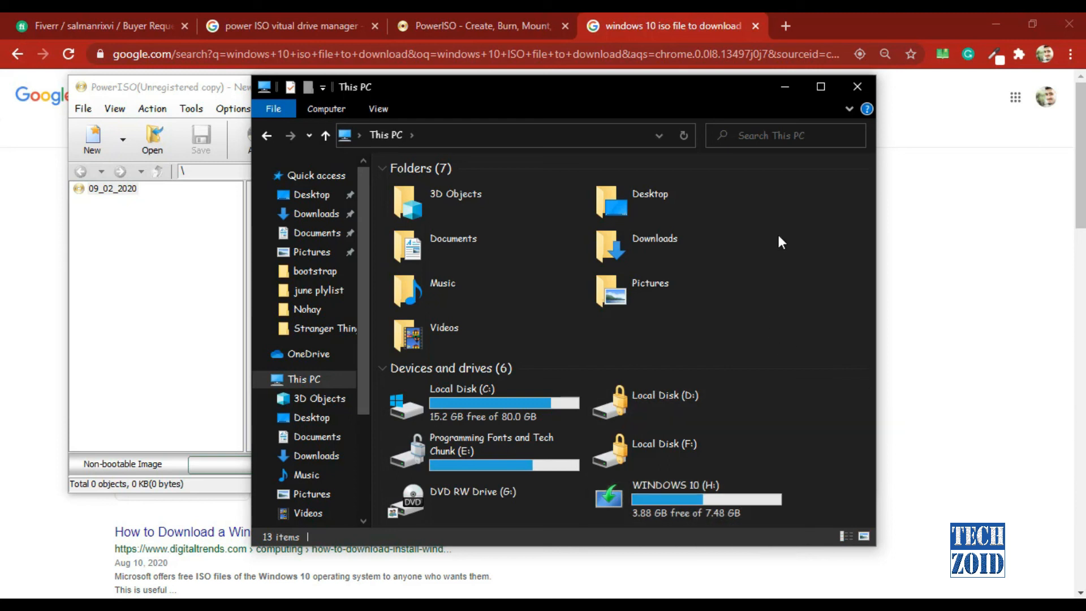
click(782, 90)
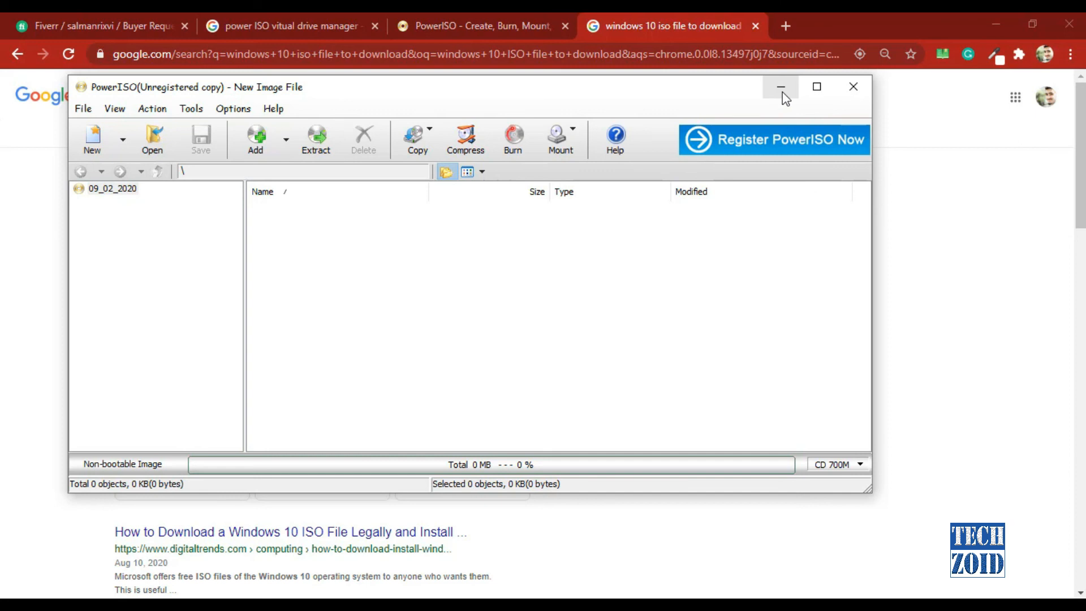
click(781, 91)
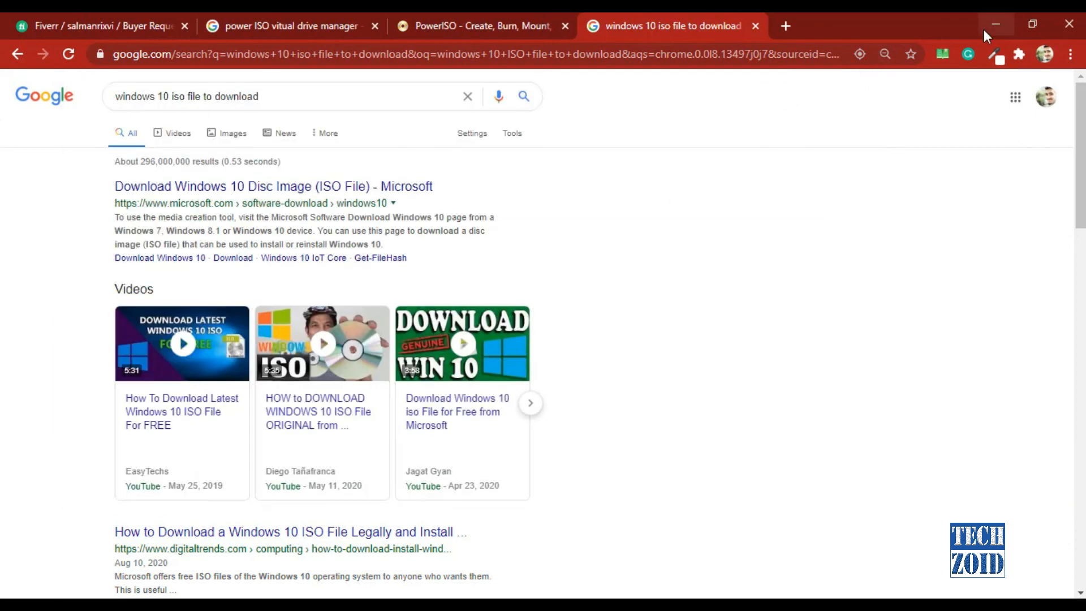